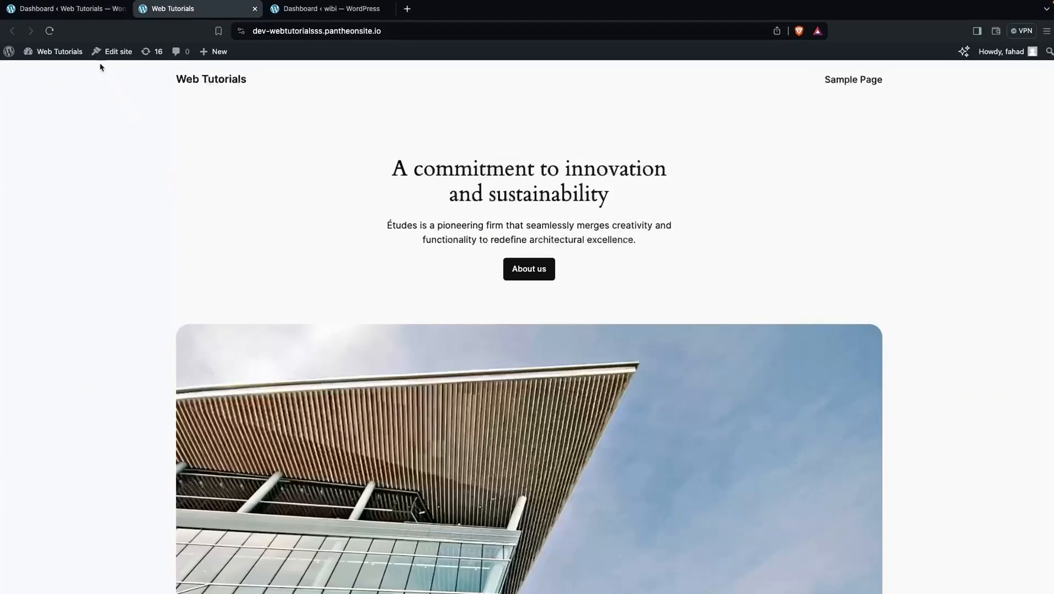
# Switch to the browser tab showing the Web Tutorials site's admin Dashboard
pyautogui.click(85, 16)
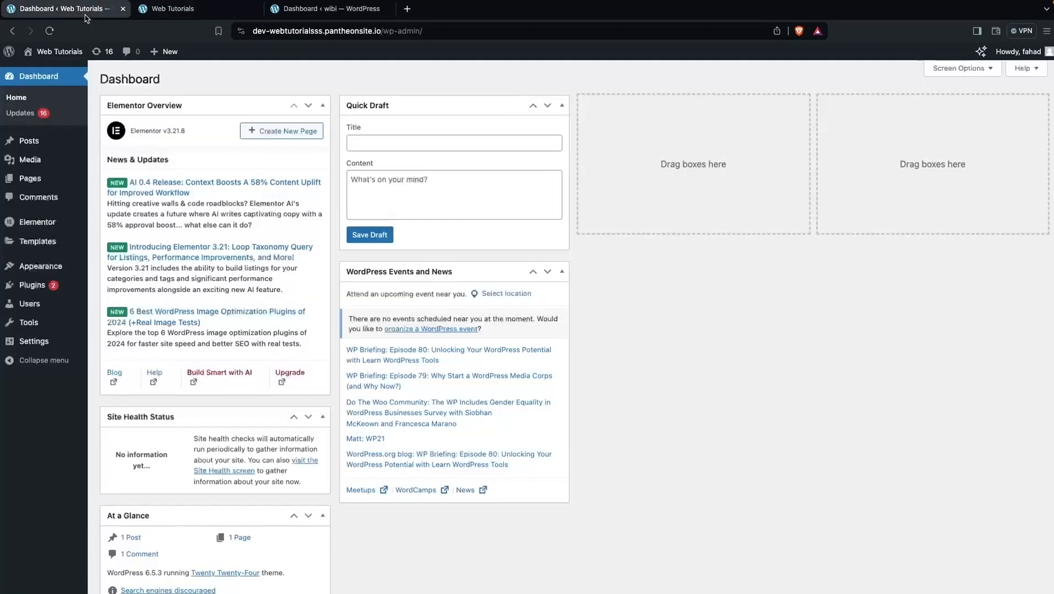
# Search 'wpvivid', install and activate Migration, Backup, Staging – WPvivid, then reload the admin
pyautogui.moveTo(40, 287)
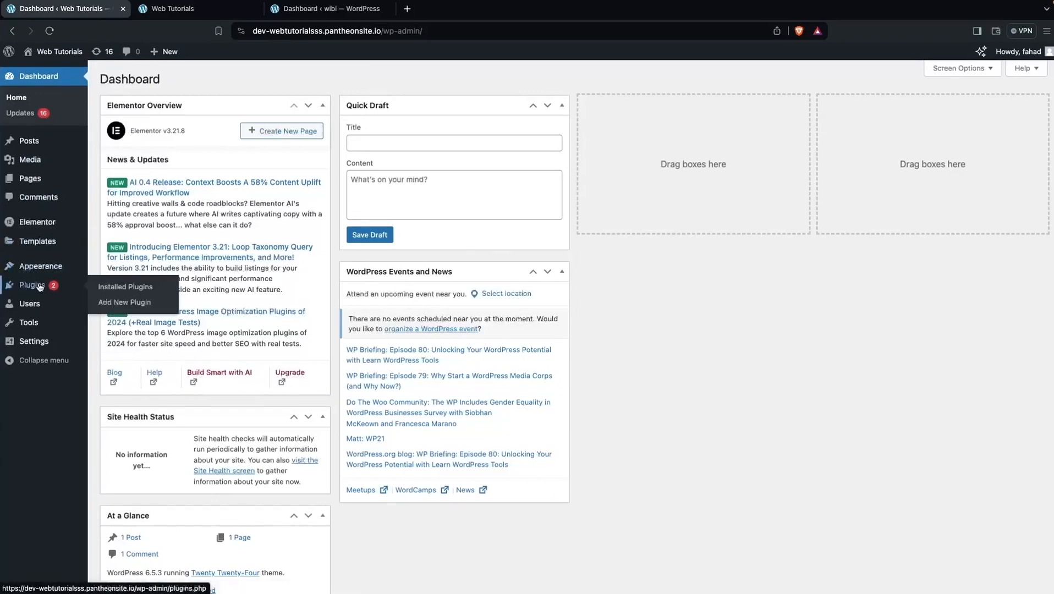
pyautogui.click(113, 304)
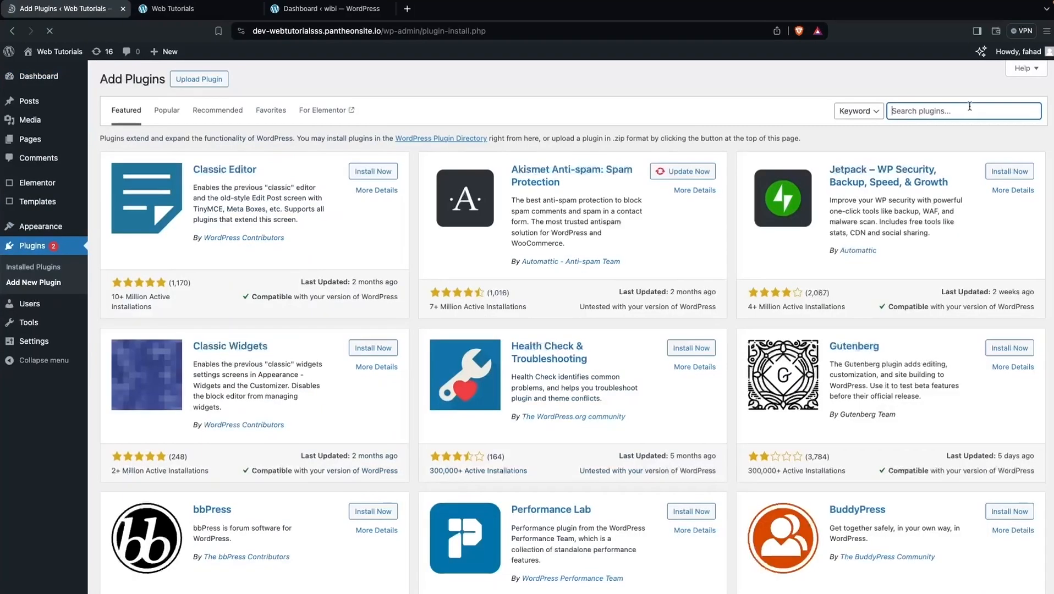
pyautogui.write('w')
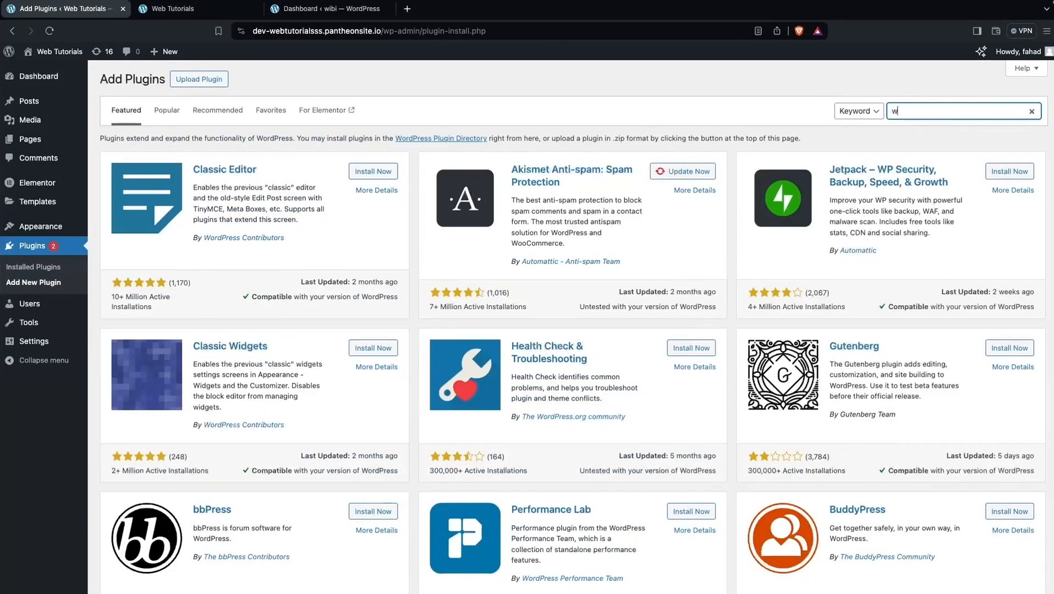
pyautogui.write('pvivid')
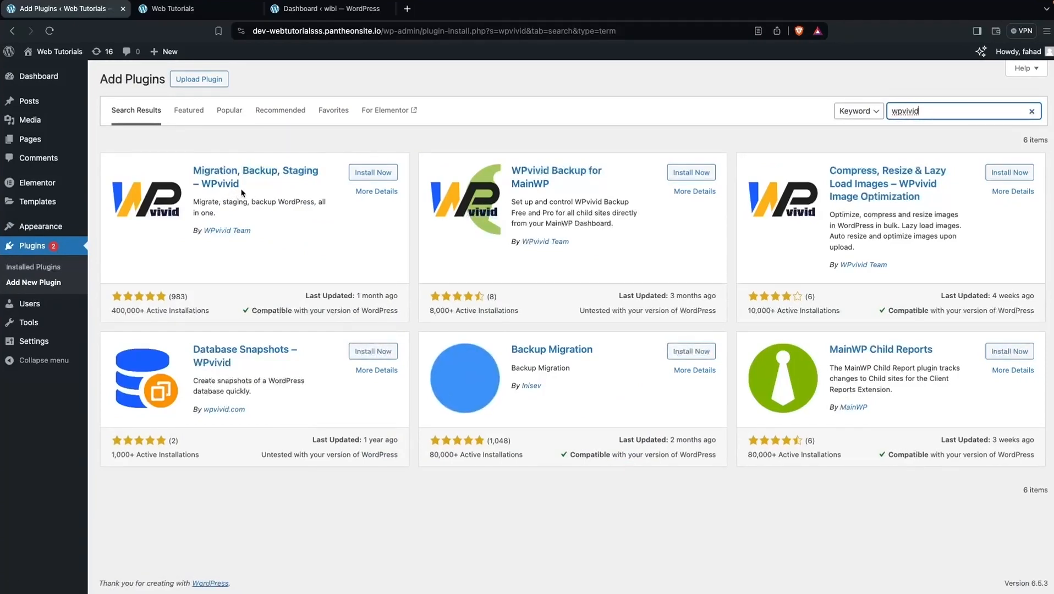
pyautogui.click(373, 173)
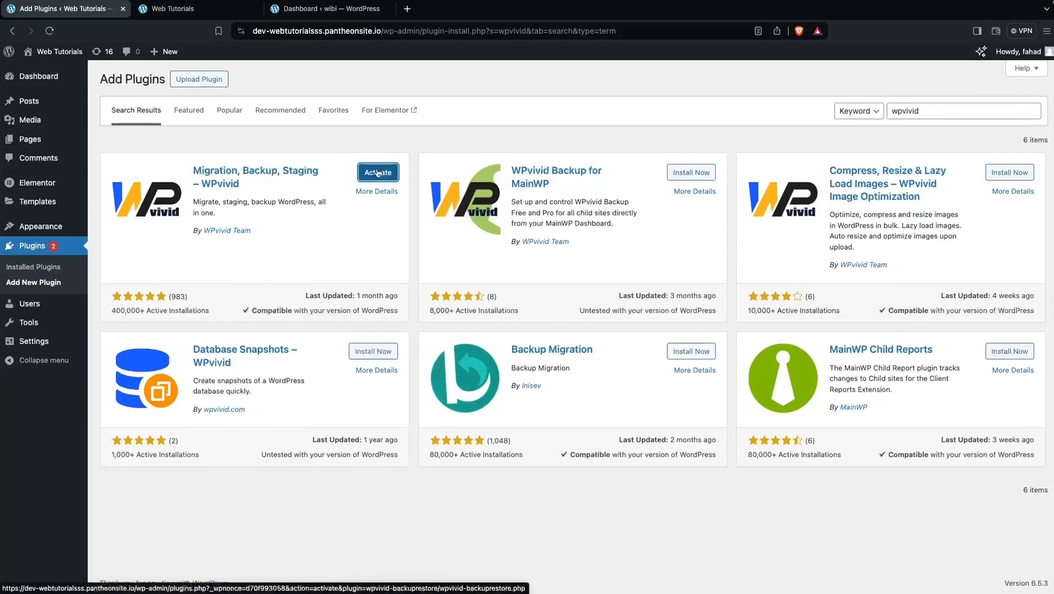
pyautogui.click(378, 173)
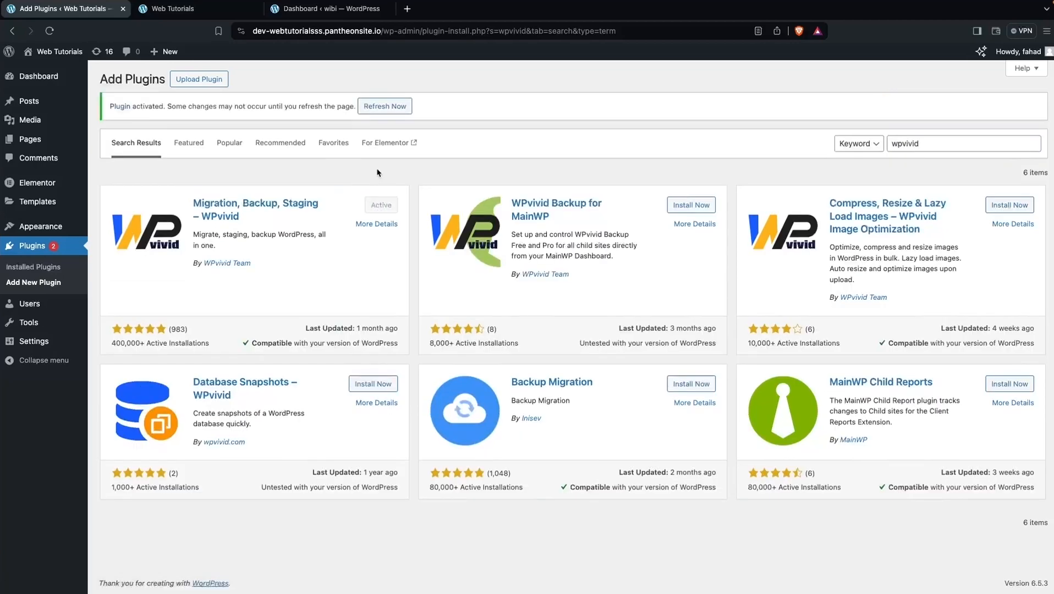
pyautogui.moveTo(48, 92)
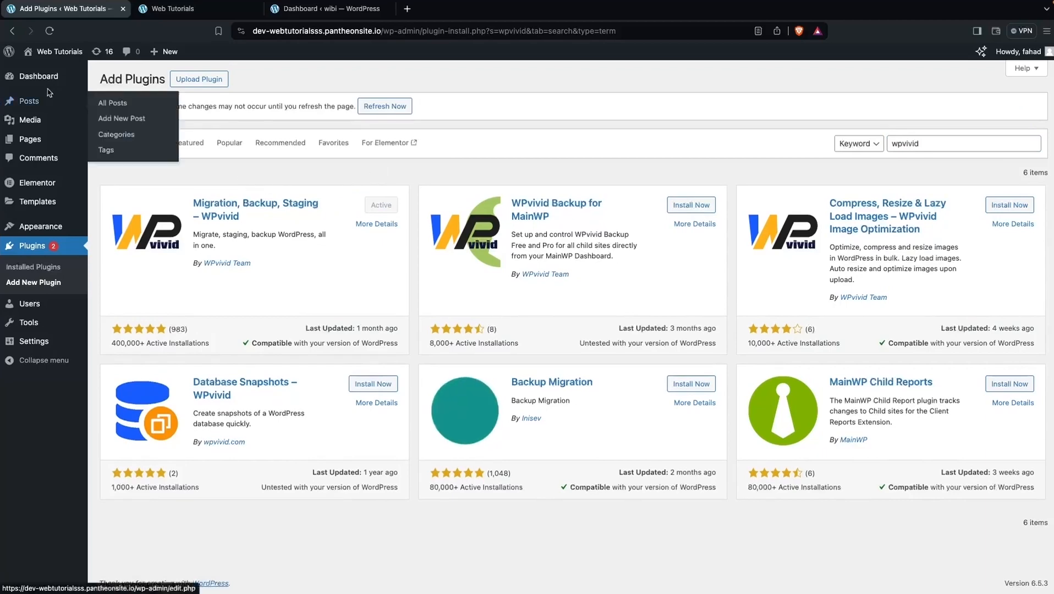
pyautogui.click(50, 31)
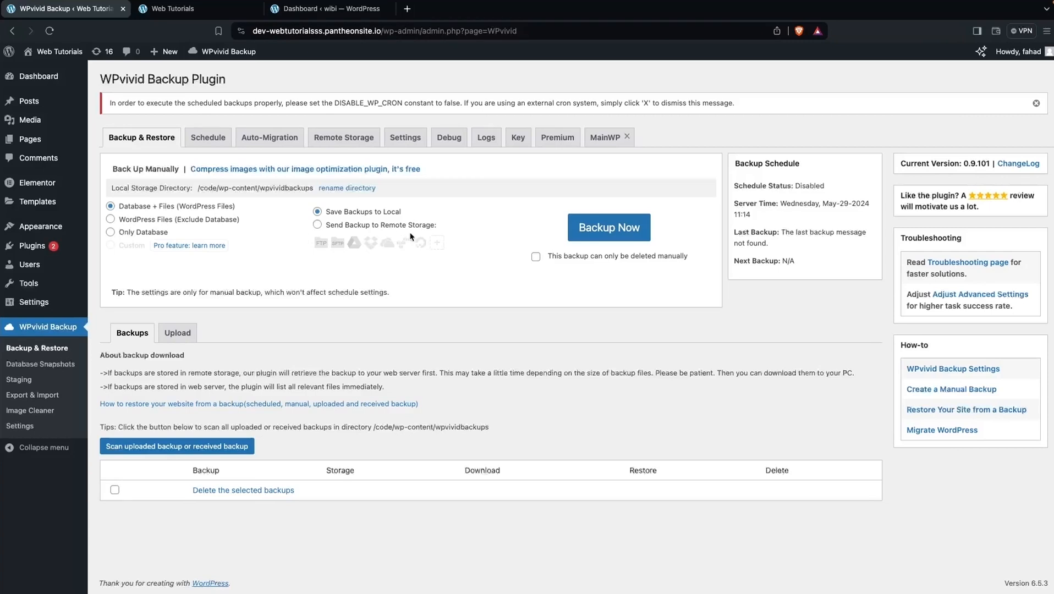
# View WPvivid's Remote Storage providers such as Google Drive, Dropbox, OneDrive and Amazon S3
pyautogui.click(342, 137)
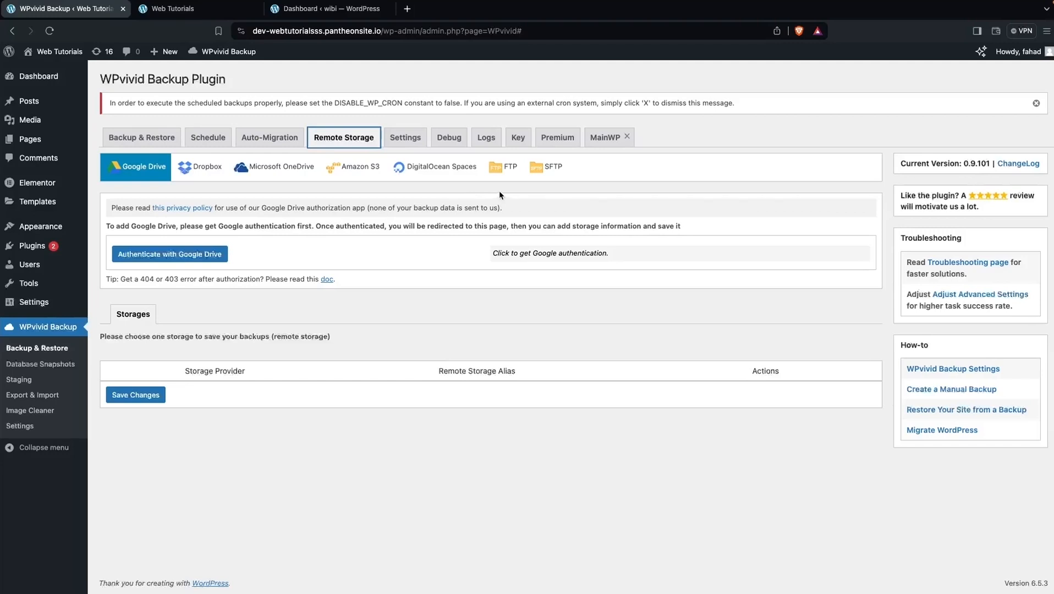
pyautogui.click(140, 143)
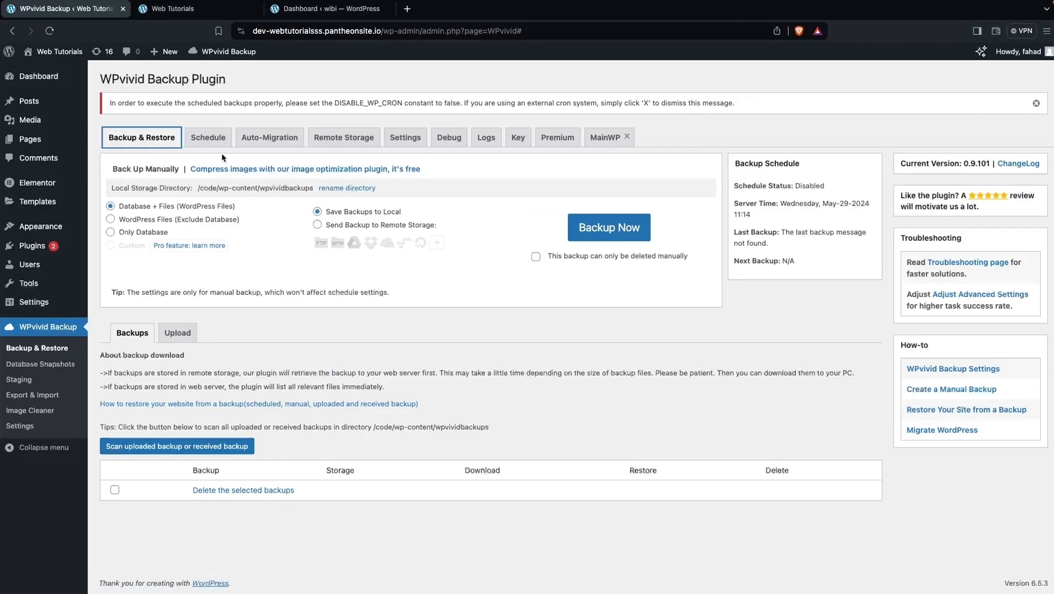
# Run a local manual Database + Files backup, producing a 47.27 MB backup dated May-29-2024 11:16
pyautogui.click(609, 228)
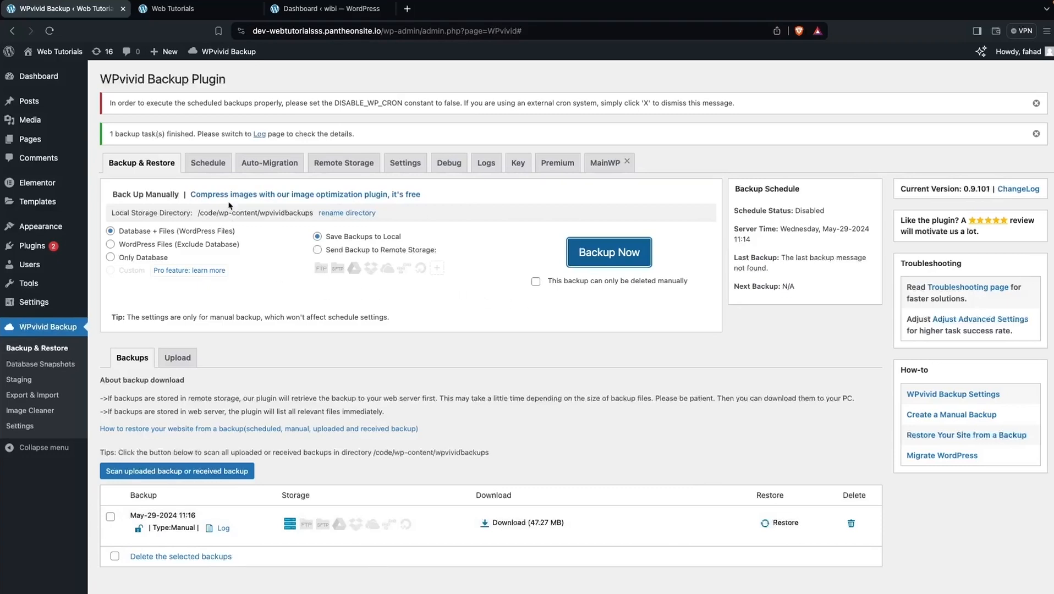
pyautogui.click(213, 169)
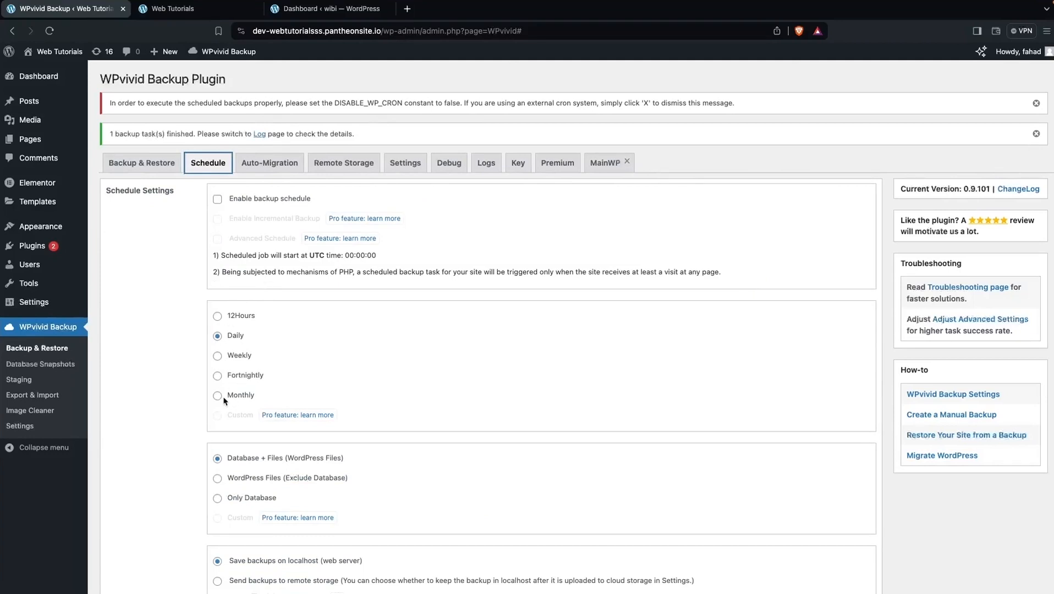
pyautogui.scroll(-1, 223, 403)
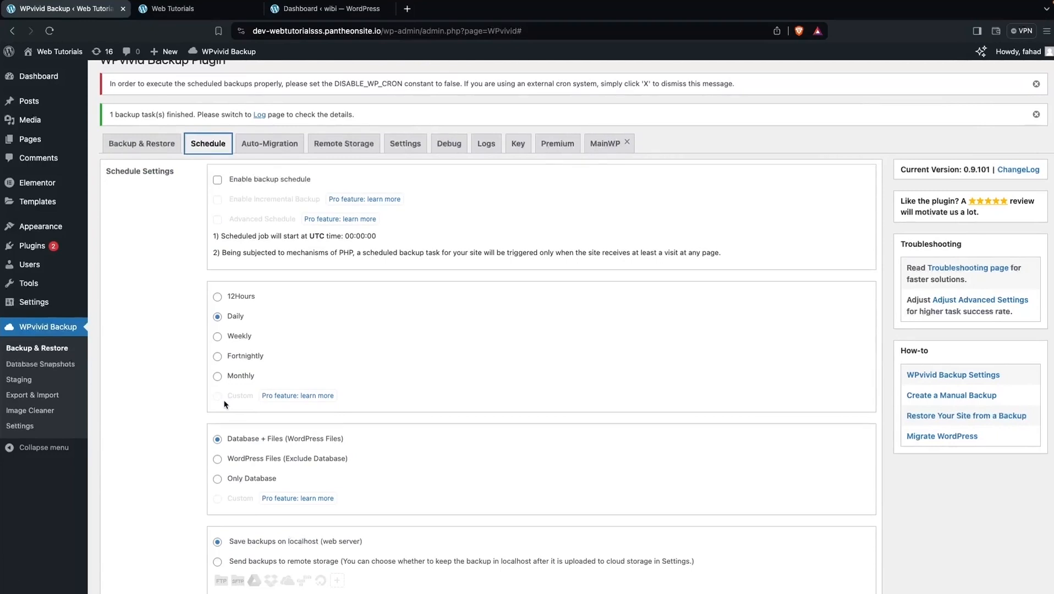
pyautogui.scroll(-5, 224, 402)
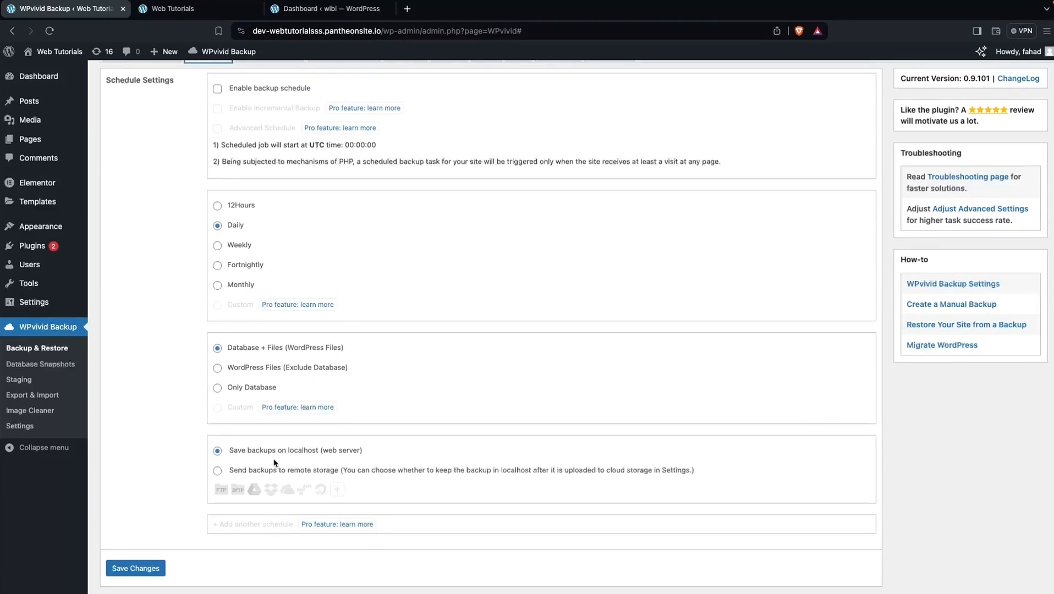
pyautogui.scroll(3, 278, 301)
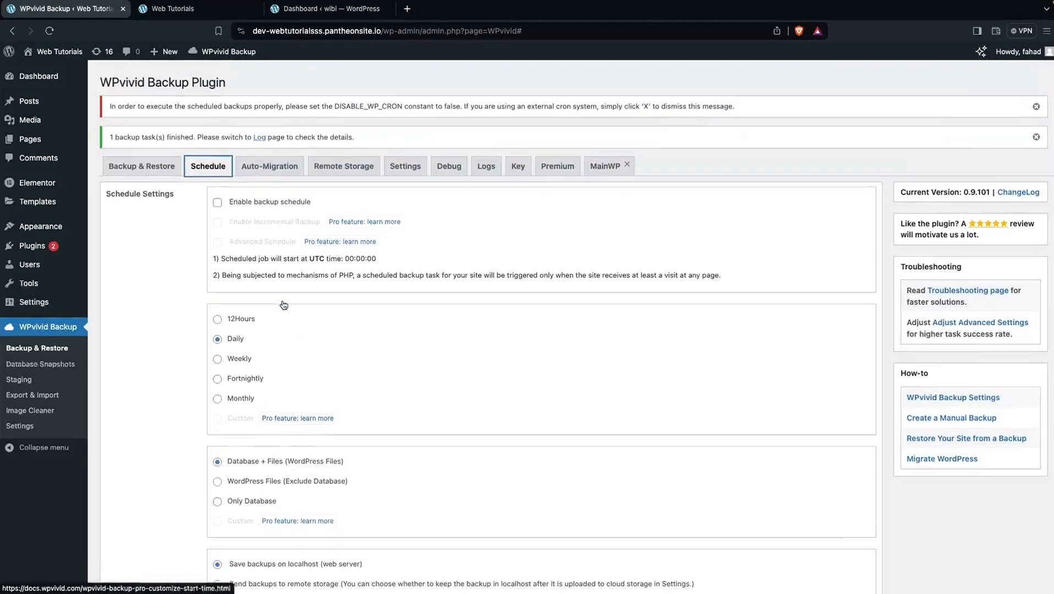
pyautogui.scroll(-1, 283, 305)
pyautogui.scroll(1, 283, 305)
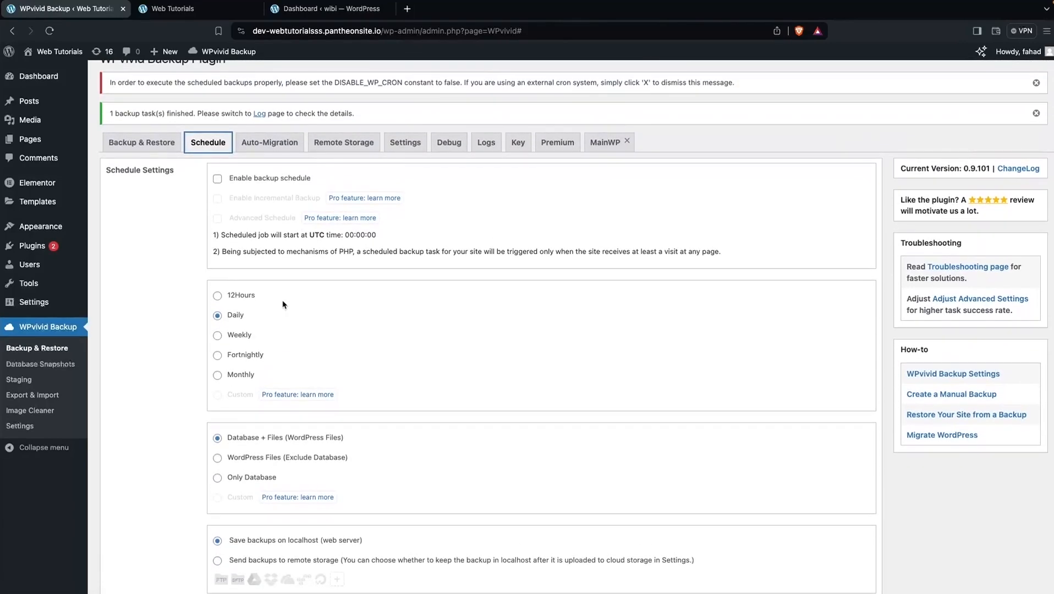
pyautogui.click(155, 144)
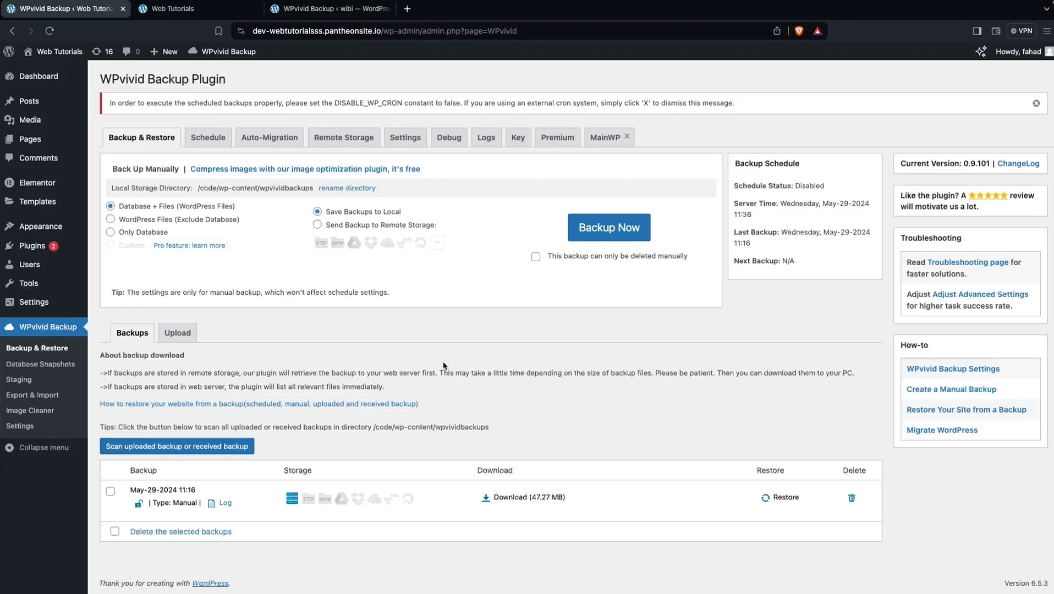
# Open the wibi site's Outdoor Adventure front page from its admin-bar site menu
pyautogui.click(333, 12)
pyautogui.moveTo(38, 55)
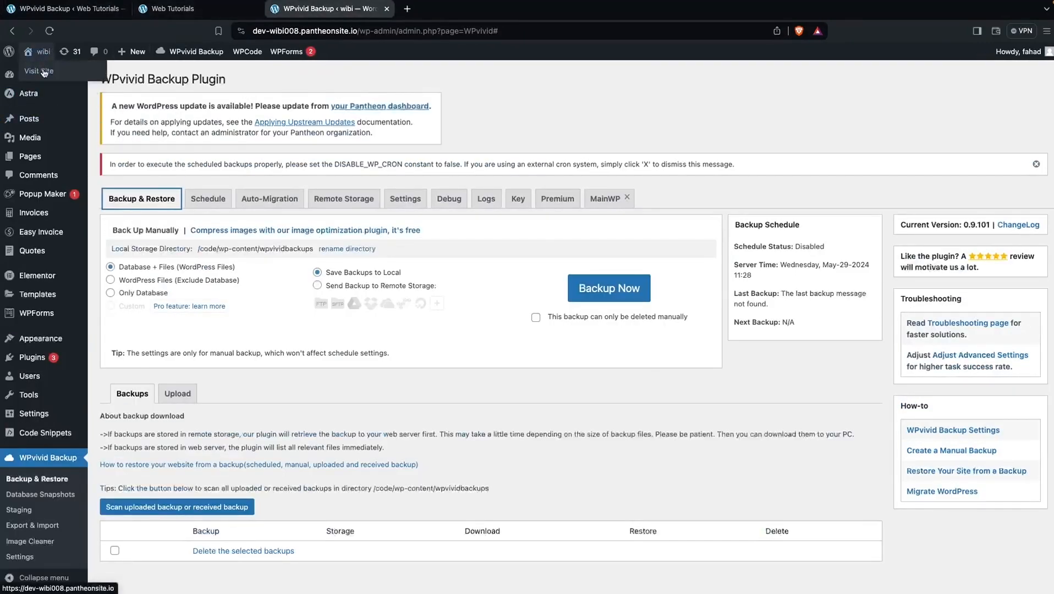
pyautogui.click(44, 72)
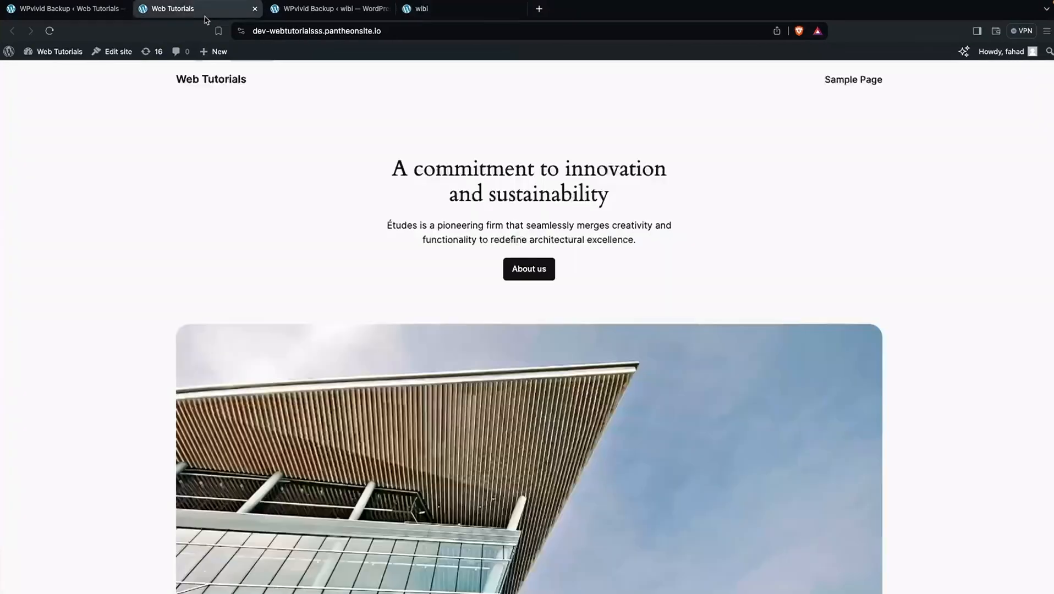
# Return to the Web Tutorials site's WPvivid Backup & Restore page
pyautogui.click(206, 15)
pyautogui.scroll(-2, 221, 199)
pyautogui.scroll(2, 222, 200)
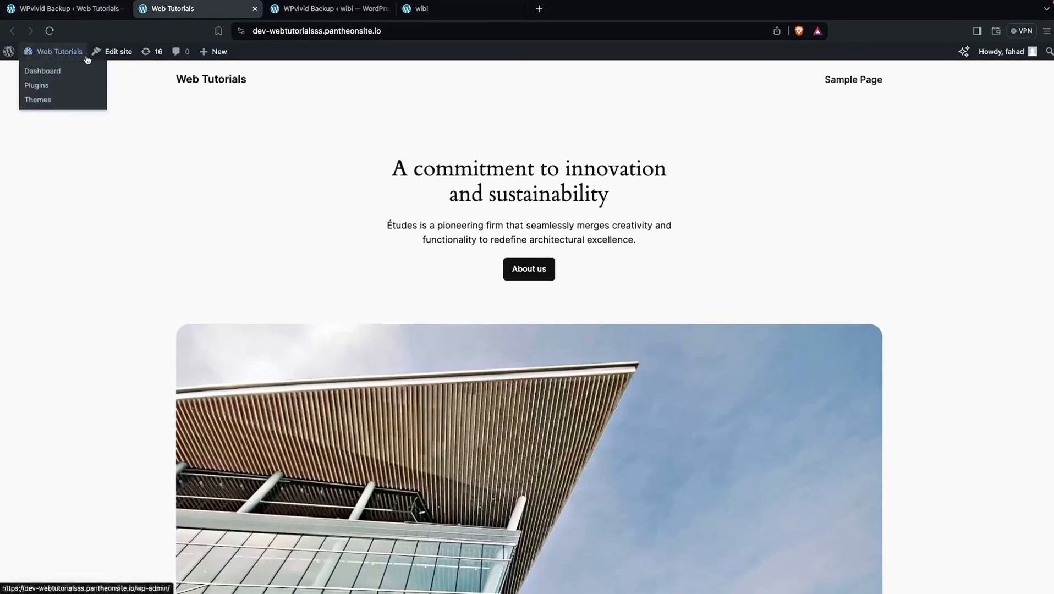
pyautogui.click(88, 15)
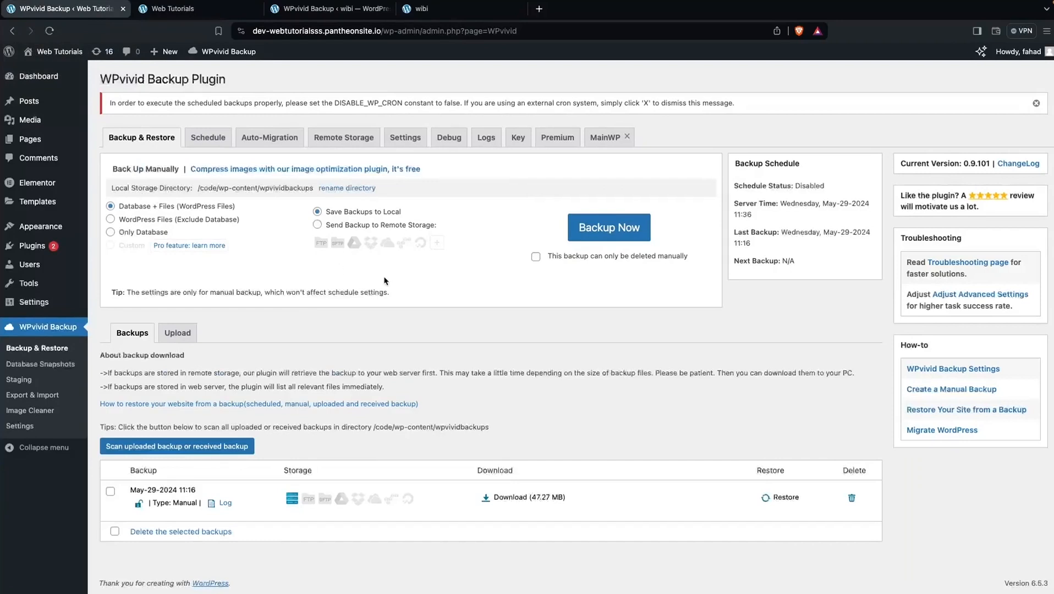
# Generate a WPvivid migration key expiring in 2 hours and copy it
pyautogui.click(519, 138)
pyautogui.click(190, 196)
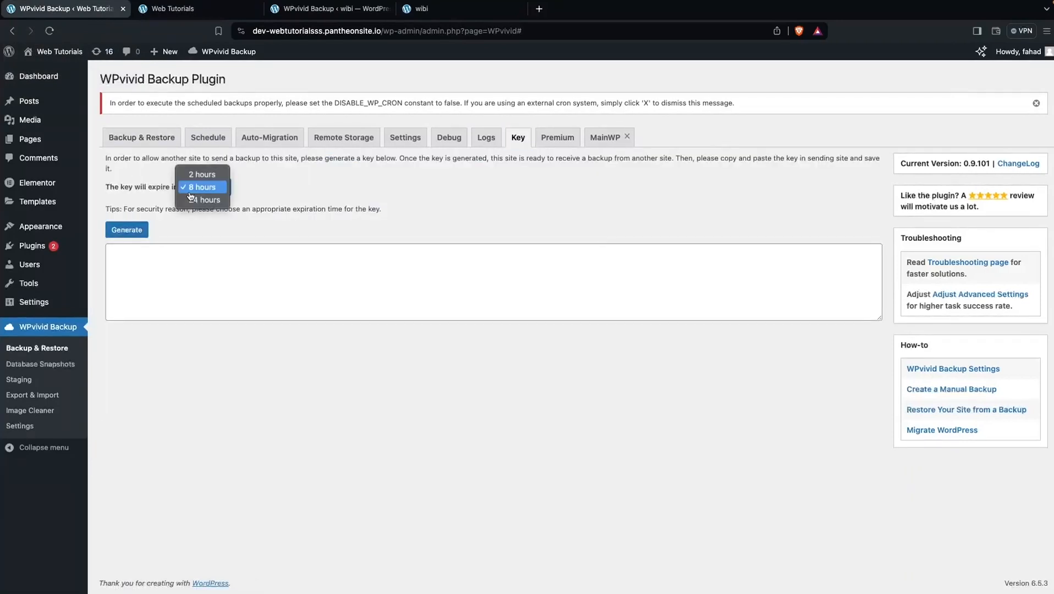
pyautogui.click(222, 176)
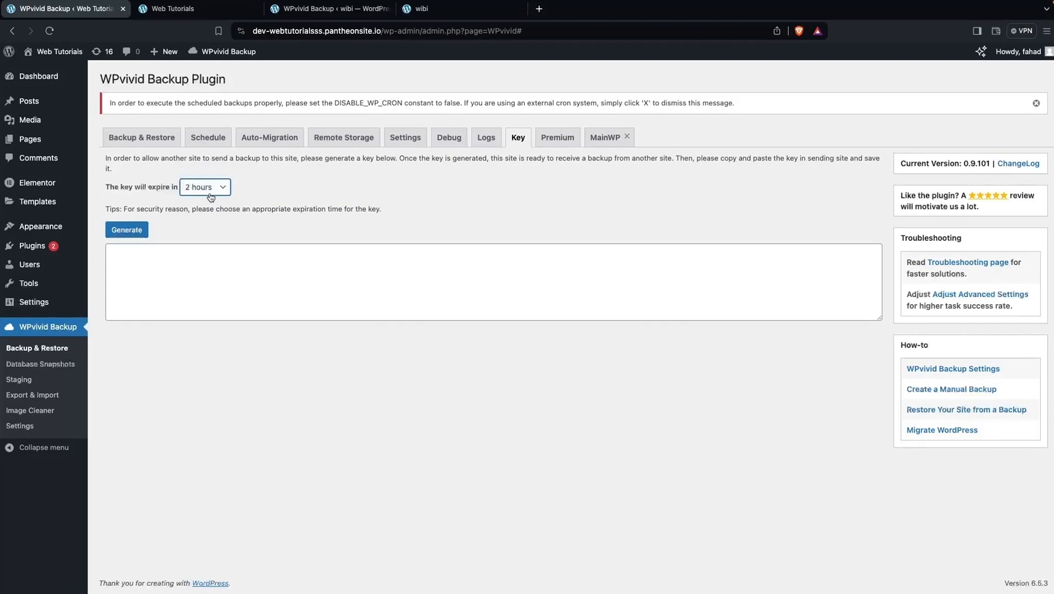
pyautogui.click(114, 231)
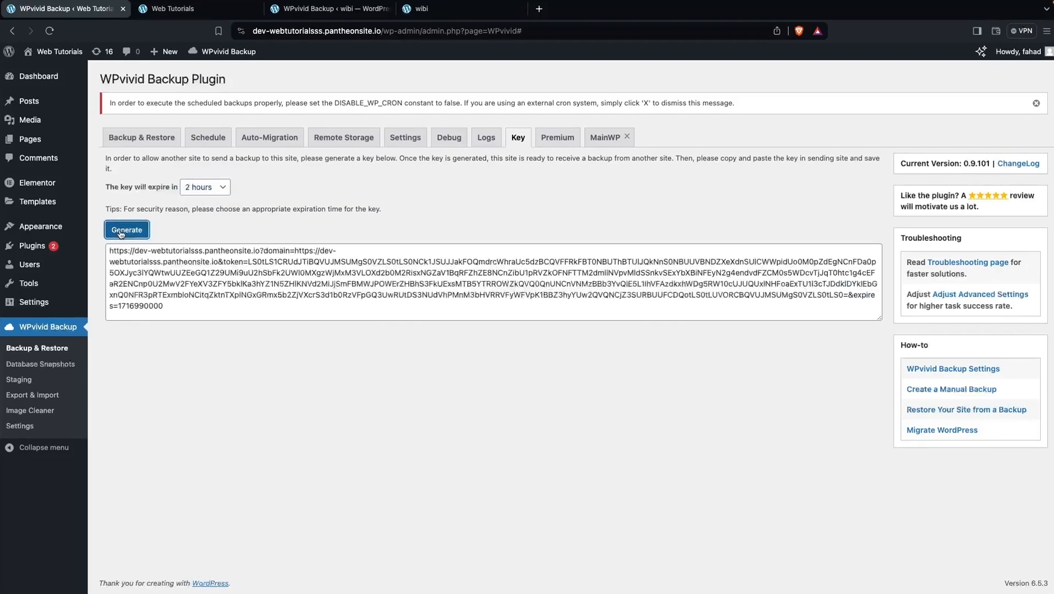
pyautogui.tripleClick(177, 298)
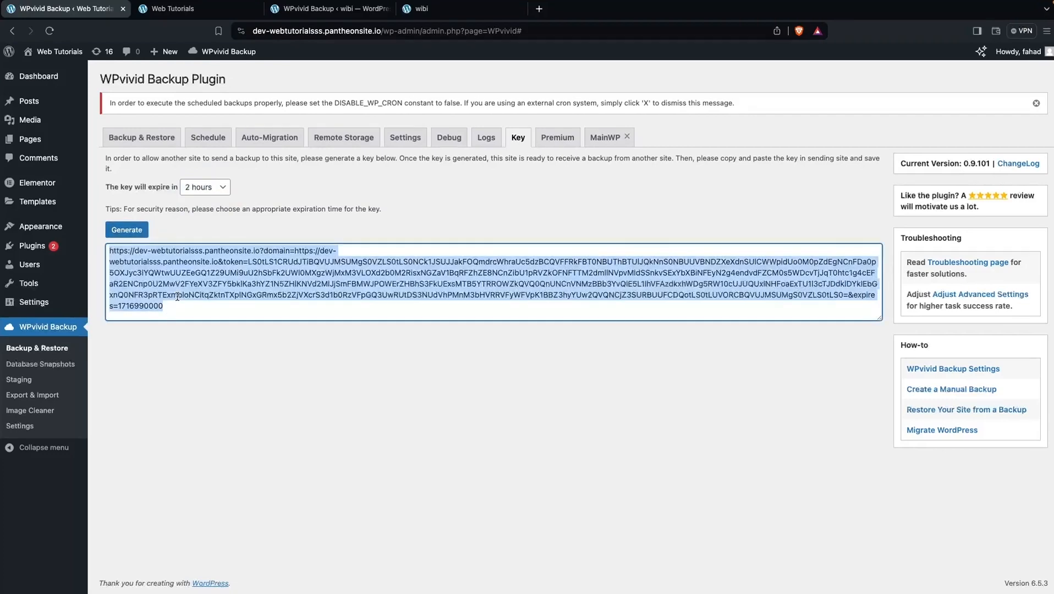
pyautogui.click(209, 11)
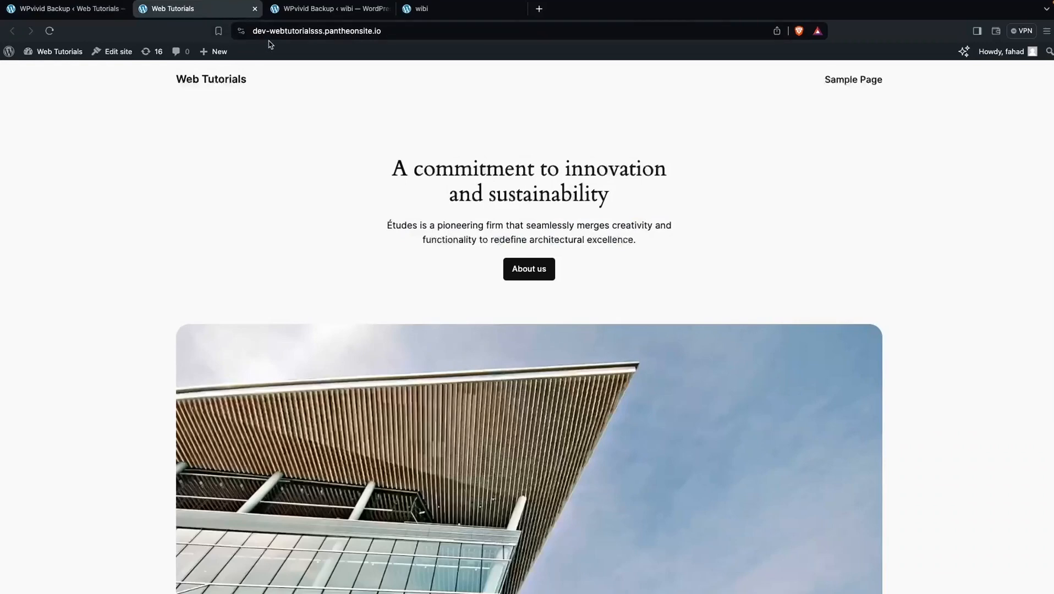
# Paste the Web Tutorials key into the wibi site's WPvivid Auto-Migration box and save it
pyautogui.click(317, 18)
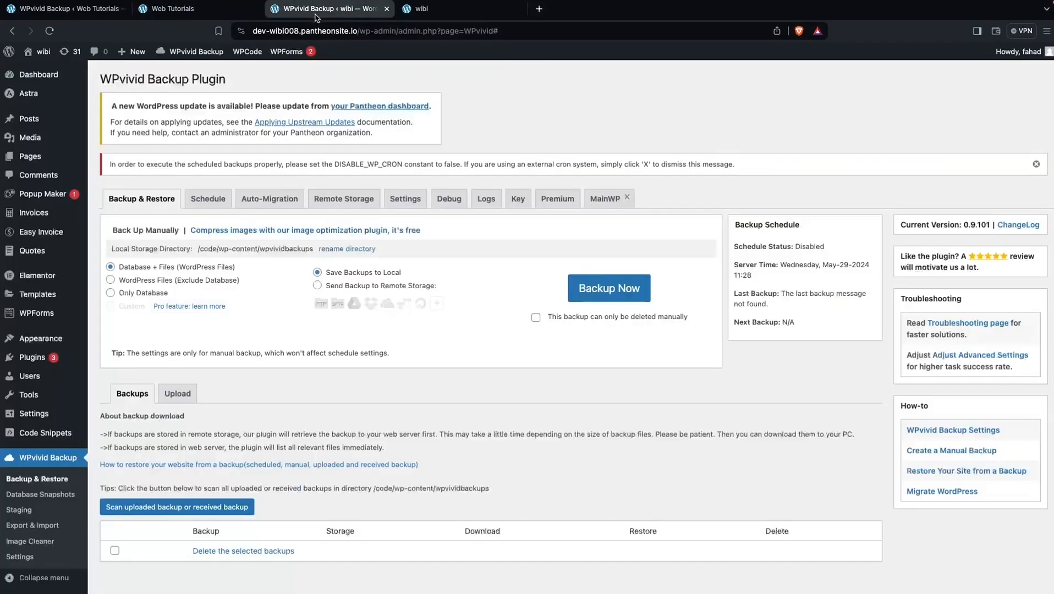
pyautogui.click(271, 211)
pyautogui.click(196, 284)
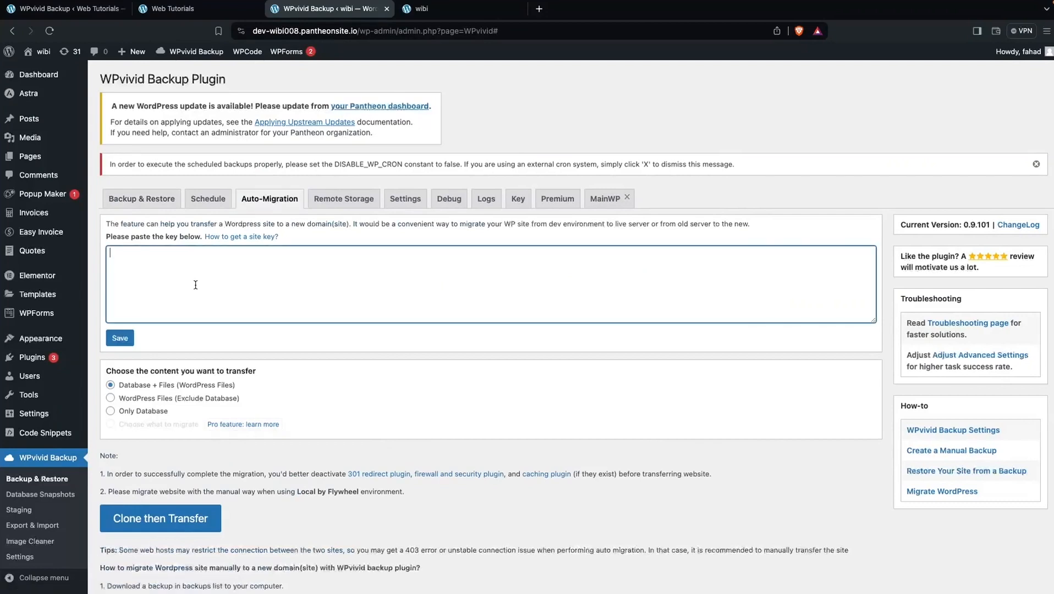
pyautogui.press('super+v')
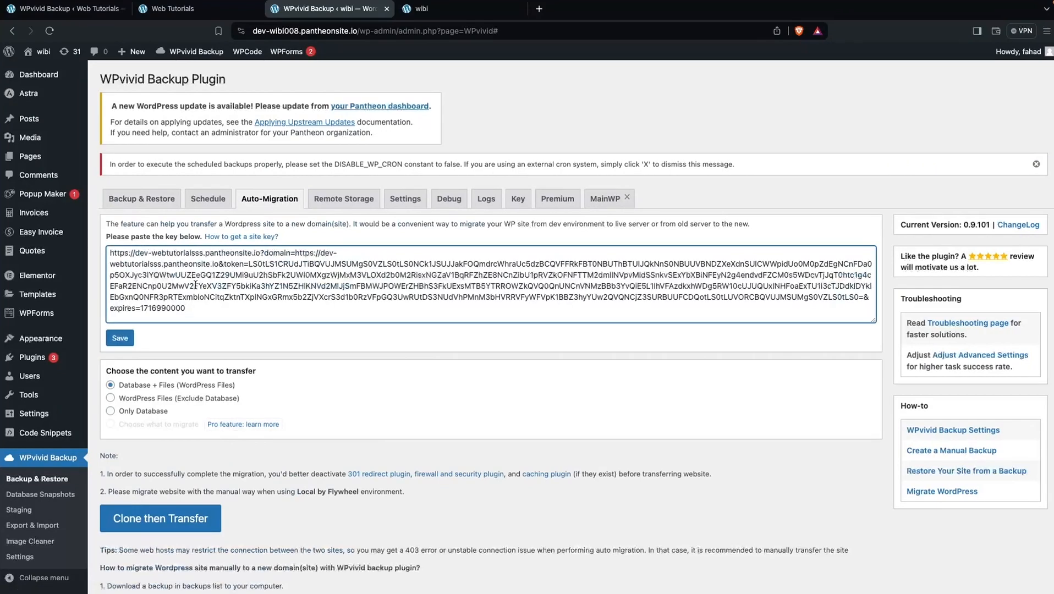
pyautogui.click(123, 338)
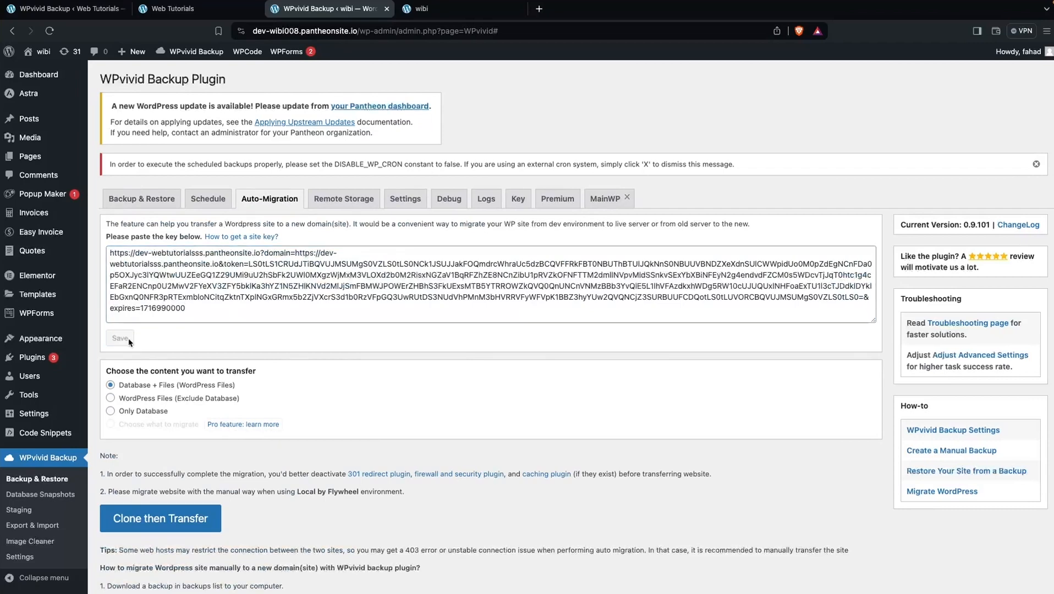
pyautogui.scroll(-2, 164, 341)
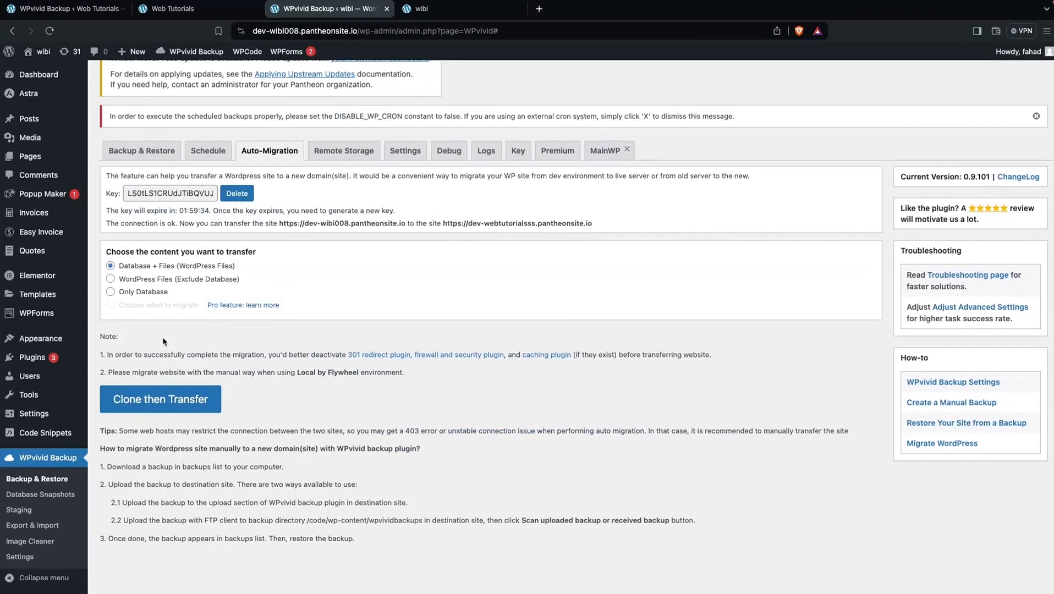
# Run Clone then Transfer from the wibi site, then reload the Web Tutorials homepage
pyautogui.click(155, 406)
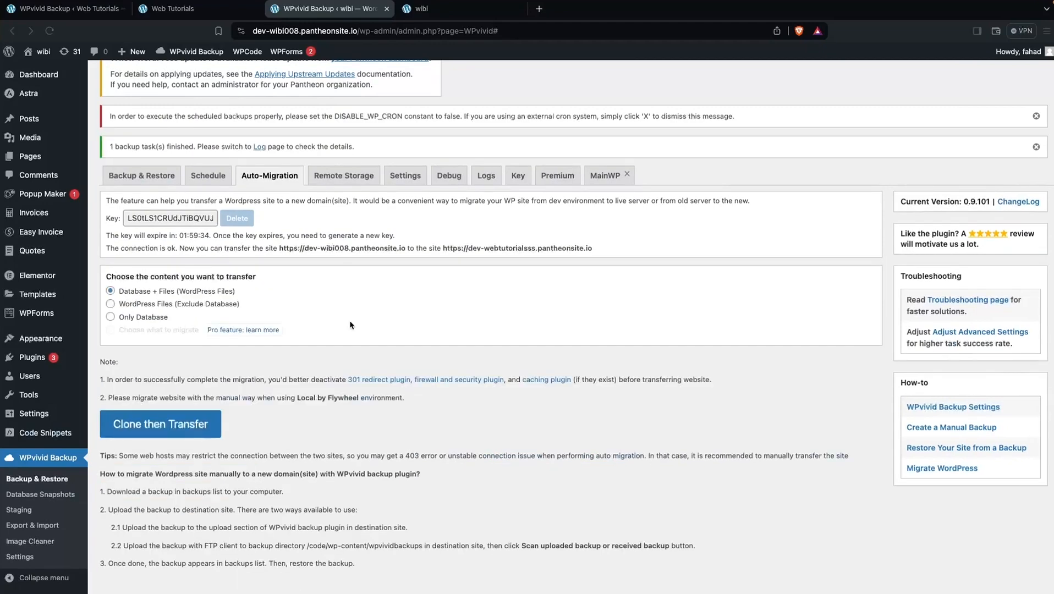
pyautogui.click(176, 11)
pyautogui.click(49, 32)
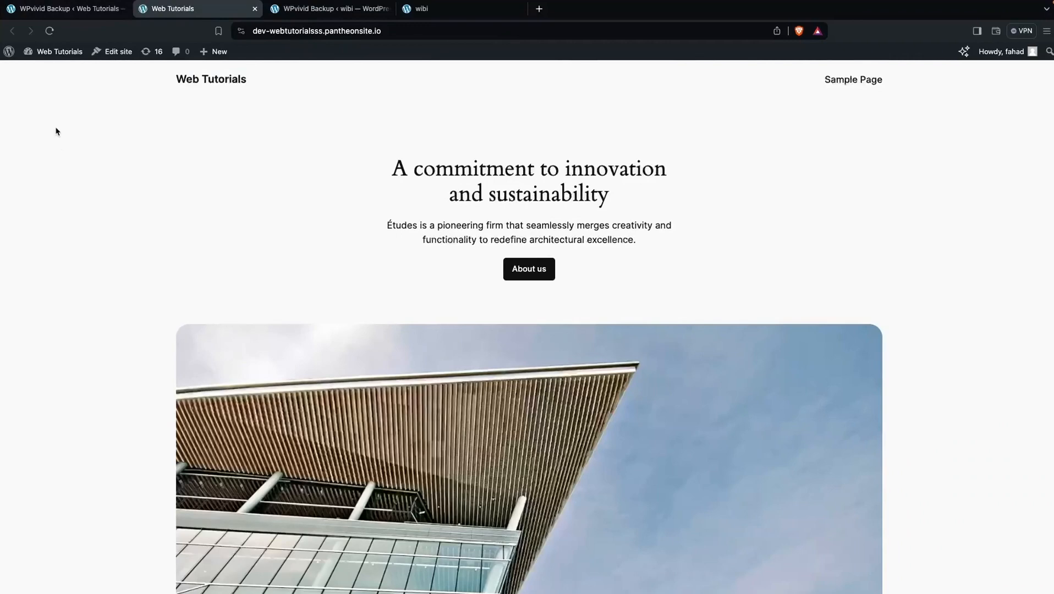
# Reload Web Tutorials' Backup & Restore list and open Restore for the received 138.71 MB backup
pyautogui.click(67, 17)
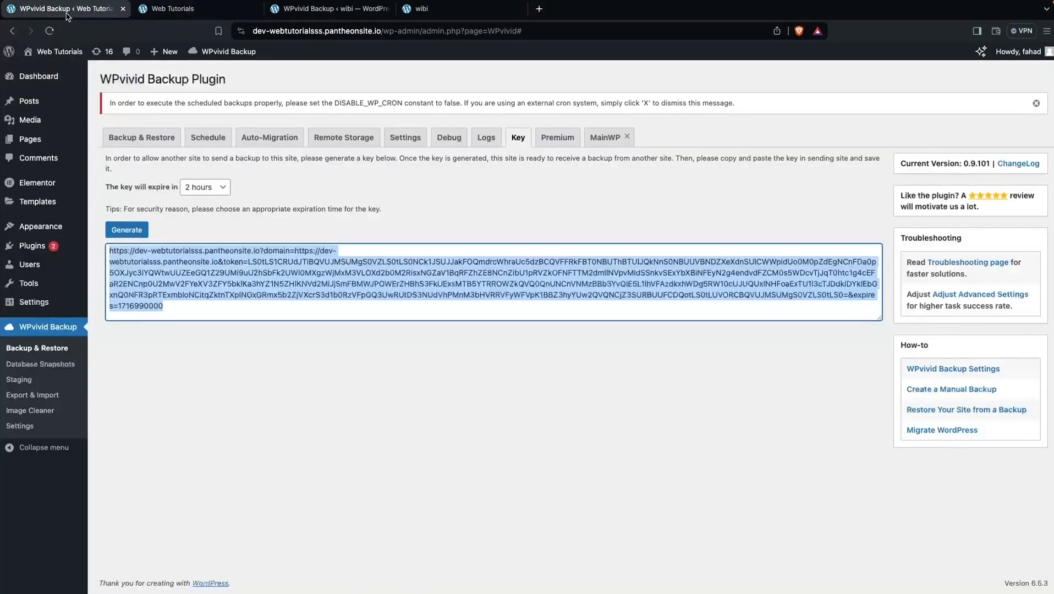
pyautogui.click(142, 139)
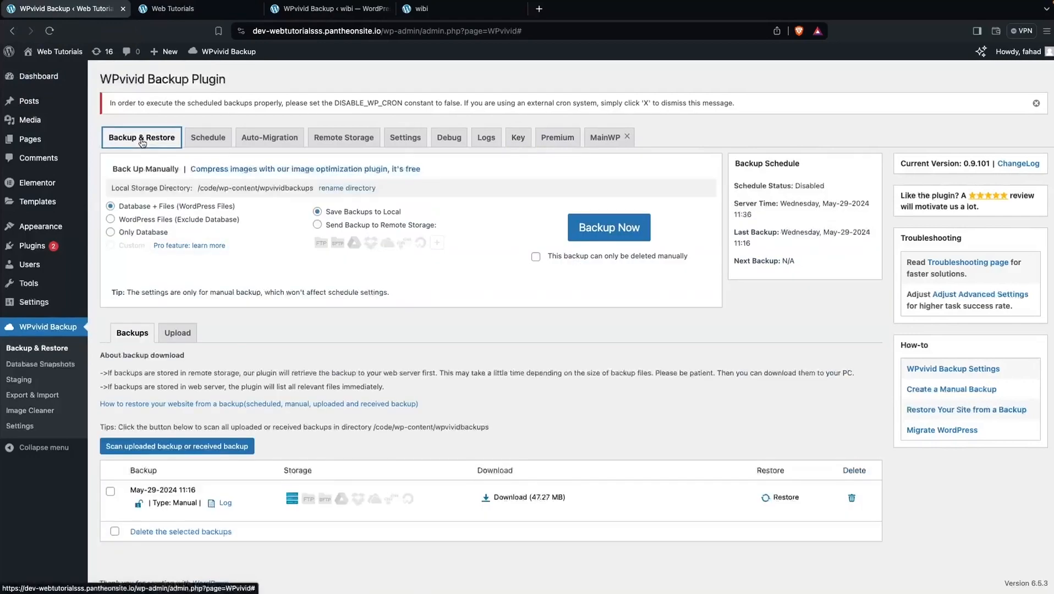
pyautogui.click(50, 32)
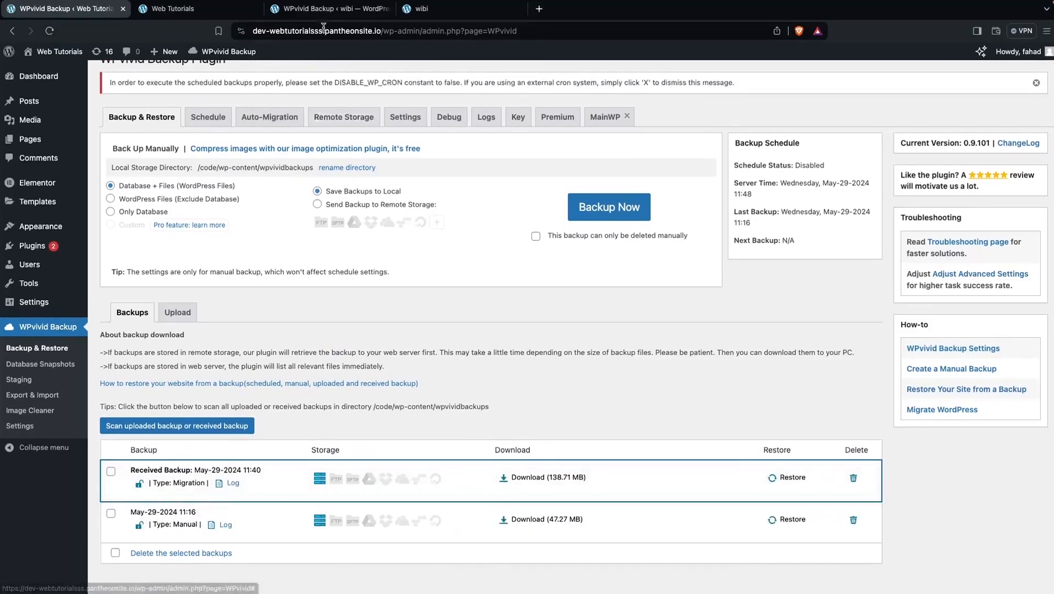
pyautogui.click(337, 20)
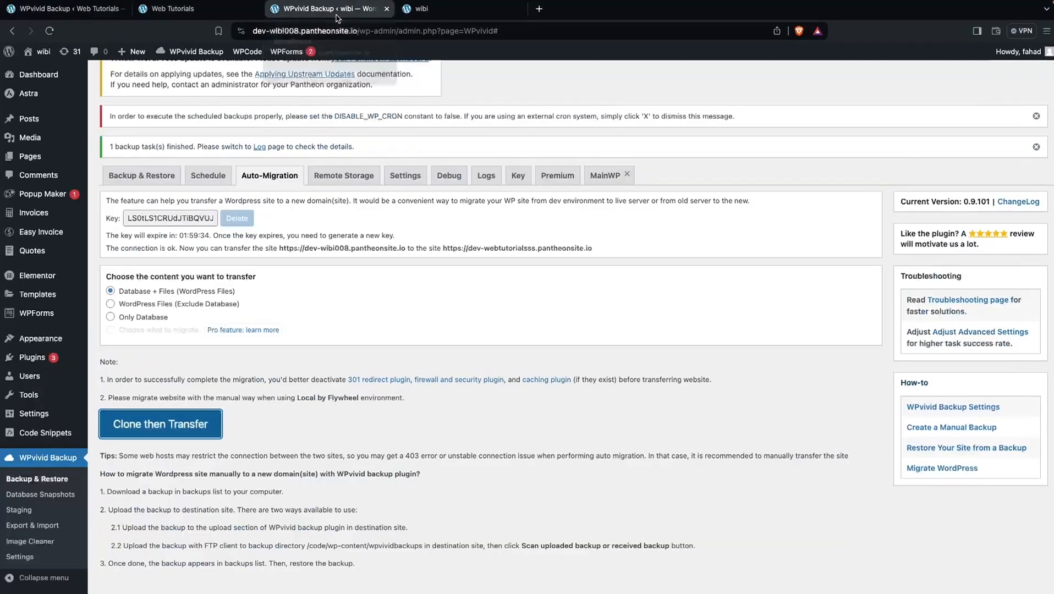
pyautogui.click(91, 15)
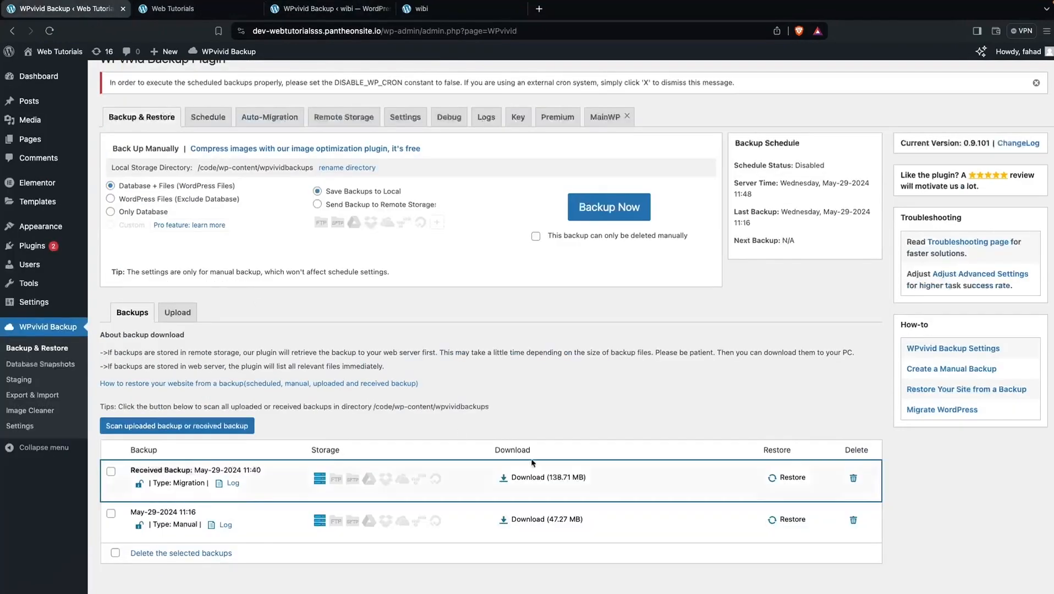
pyautogui.click(792, 478)
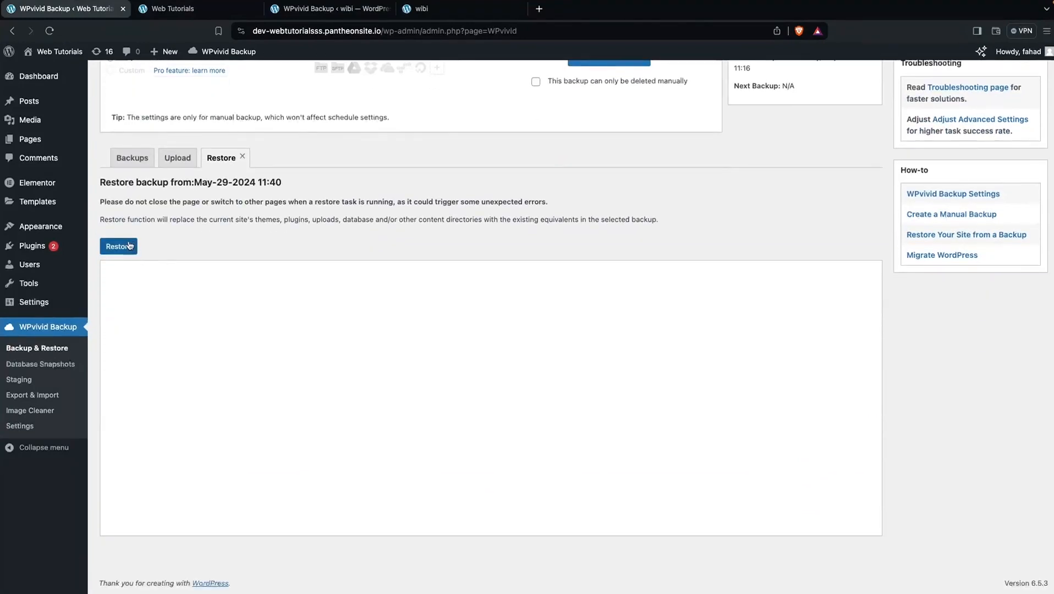
# Restore the received backup onto Web Tutorials, confirming it and dismissing the 100% success alert
pyautogui.click(130, 245)
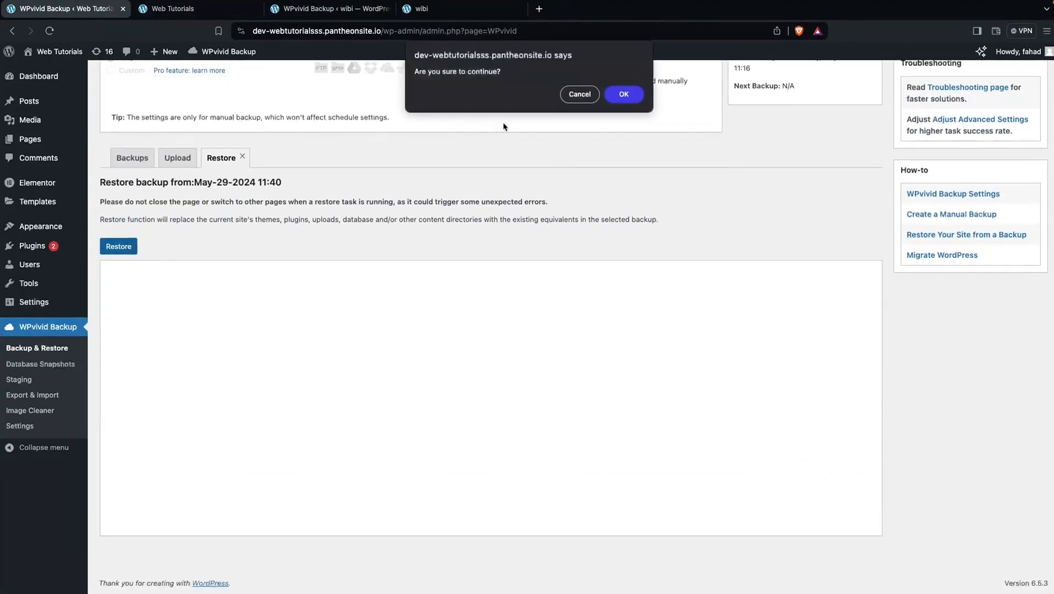
pyautogui.click(627, 103)
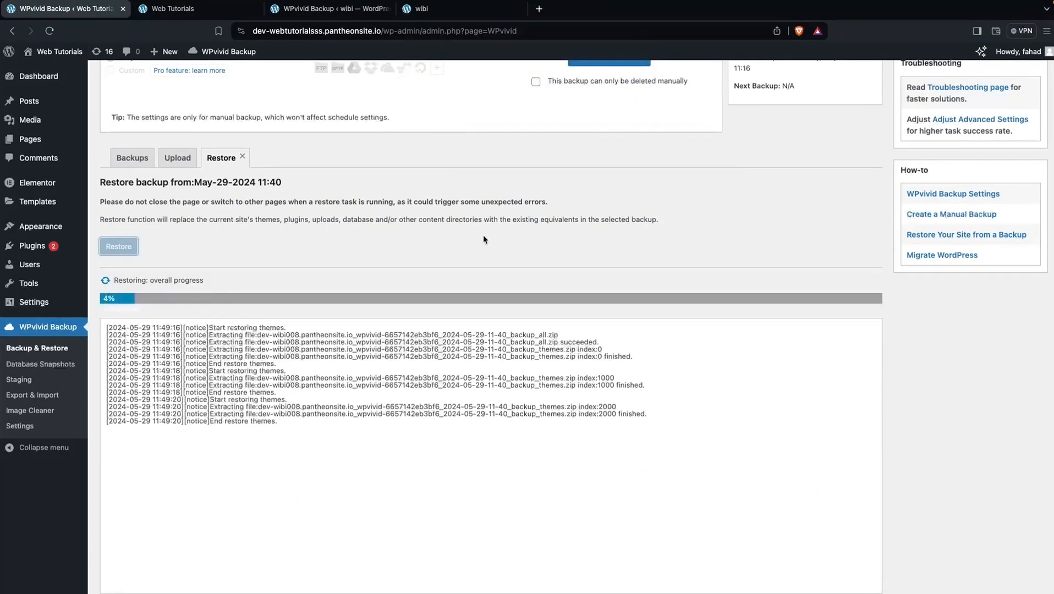
pyautogui.scroll(-1, 484, 240)
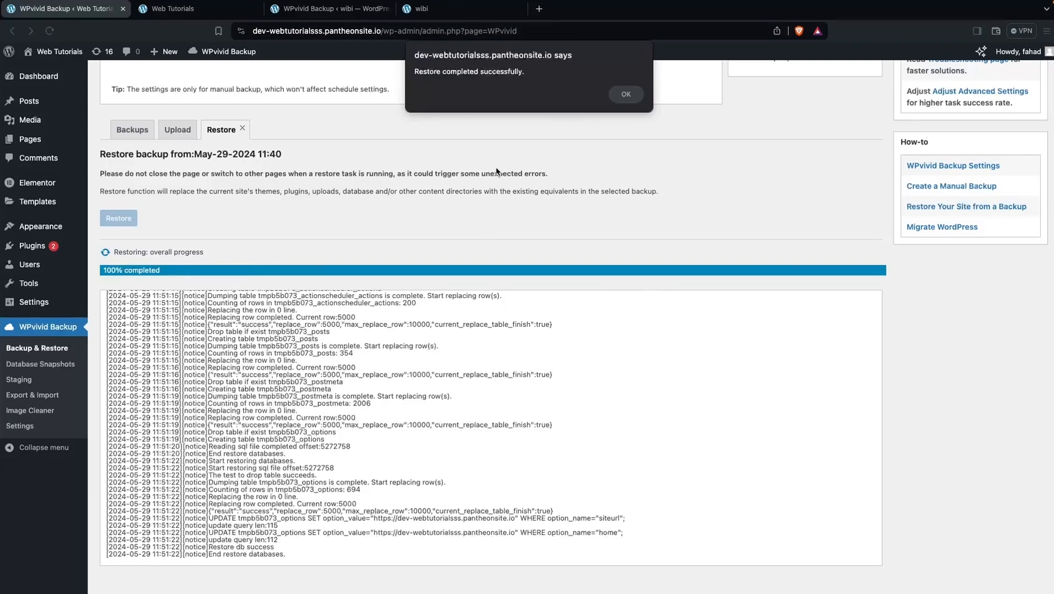
pyautogui.click(626, 94)
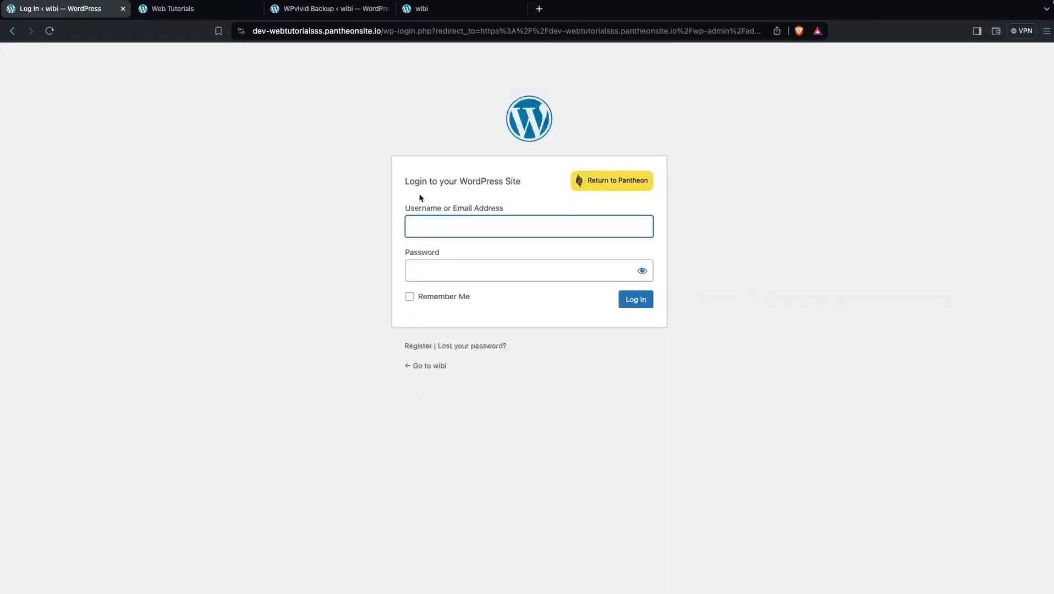
# Log in with the admin credentials and view the restored site's Outdoor Adventure homepage with the A Wonderful Gift hero
pyautogui.write('fah')
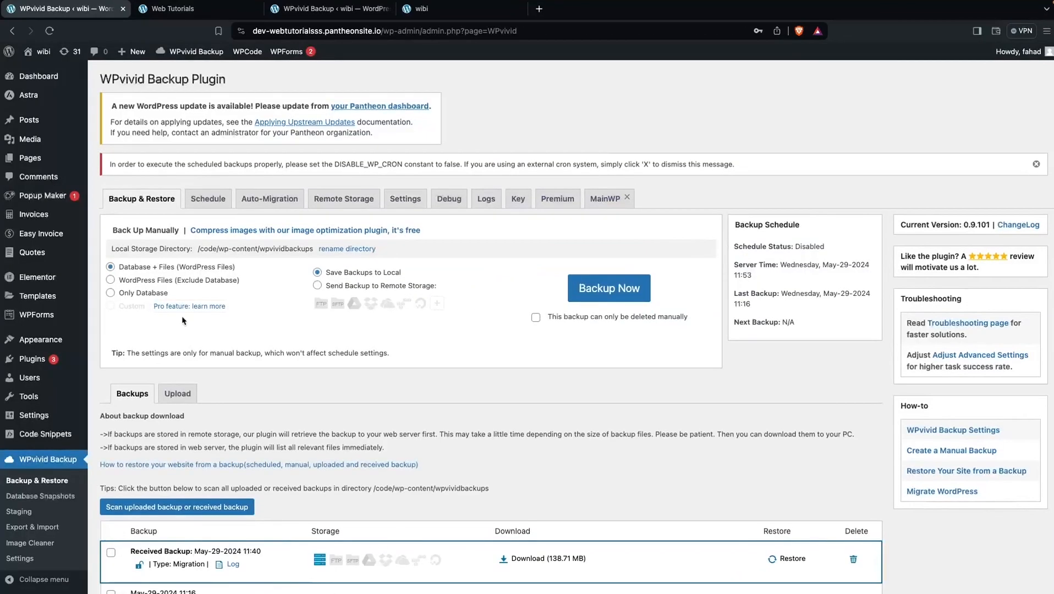
pyautogui.moveTo(42, 60)
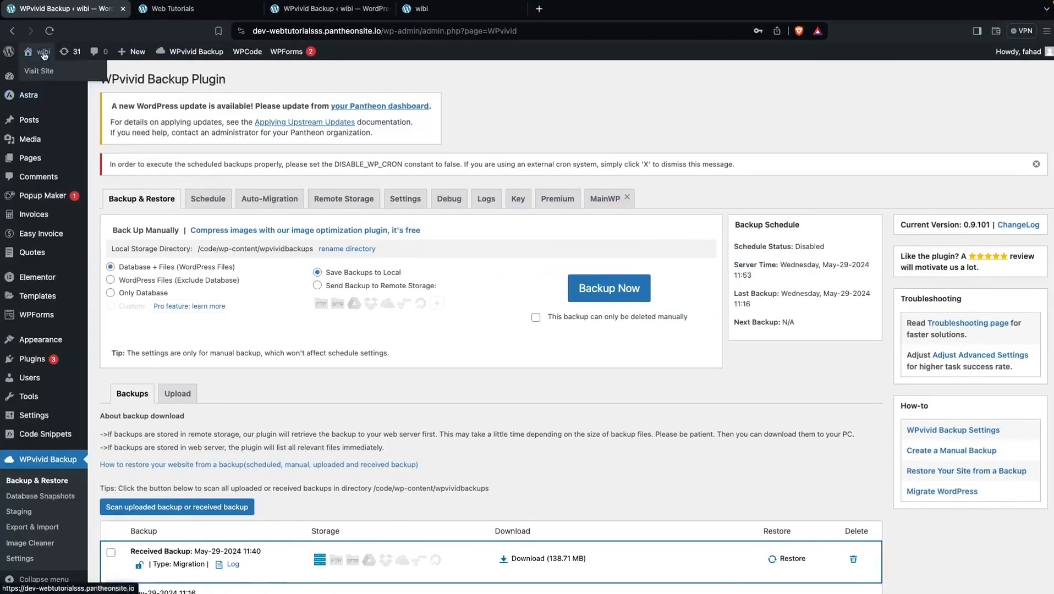
pyautogui.click(46, 69)
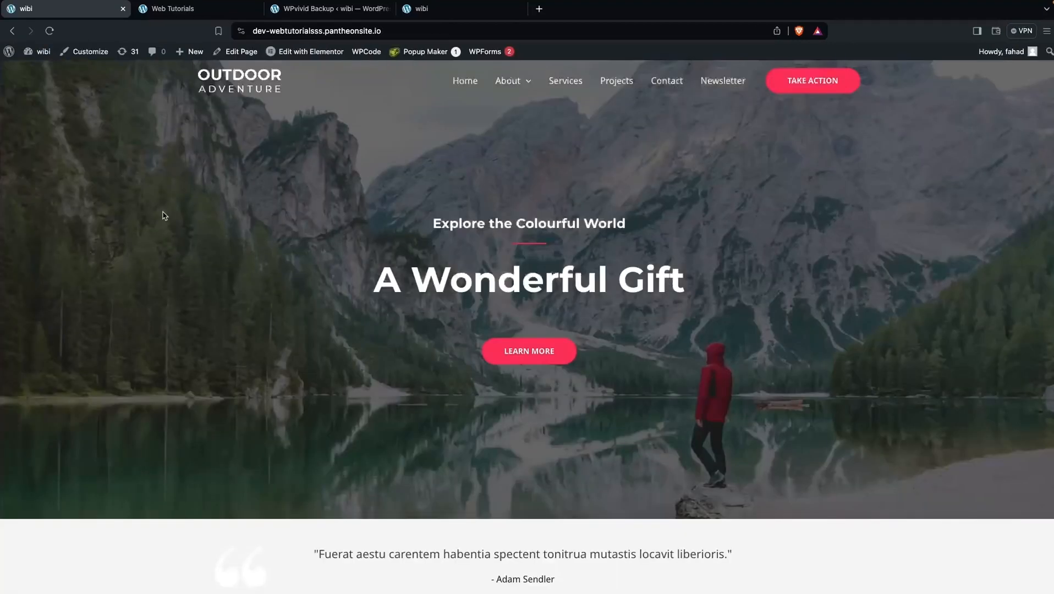
pyautogui.scroll(-10, 164, 216)
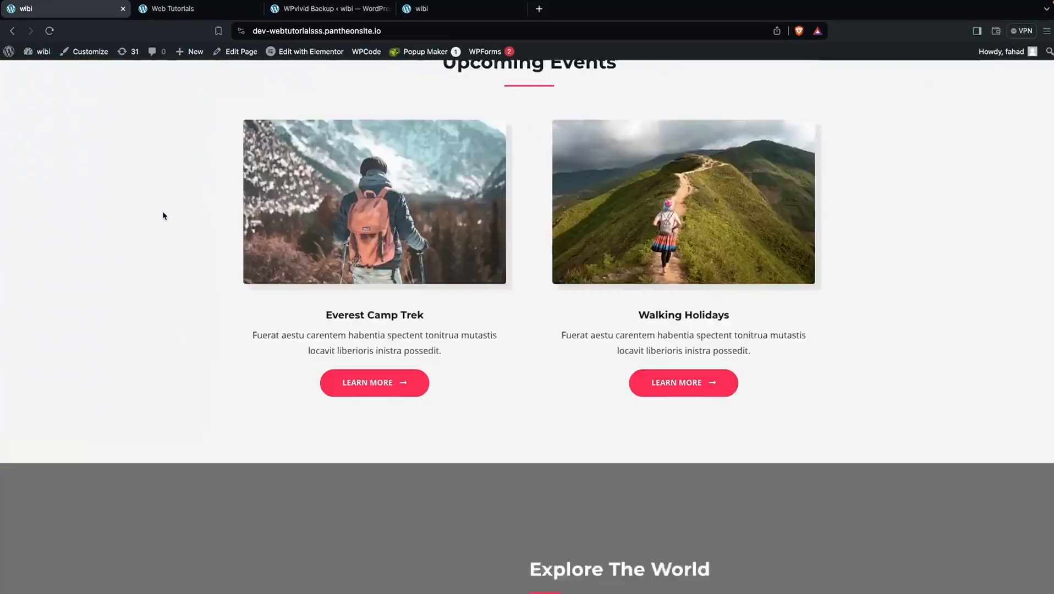
pyautogui.scroll(6, 164, 215)
pyautogui.scroll(4, 163, 216)
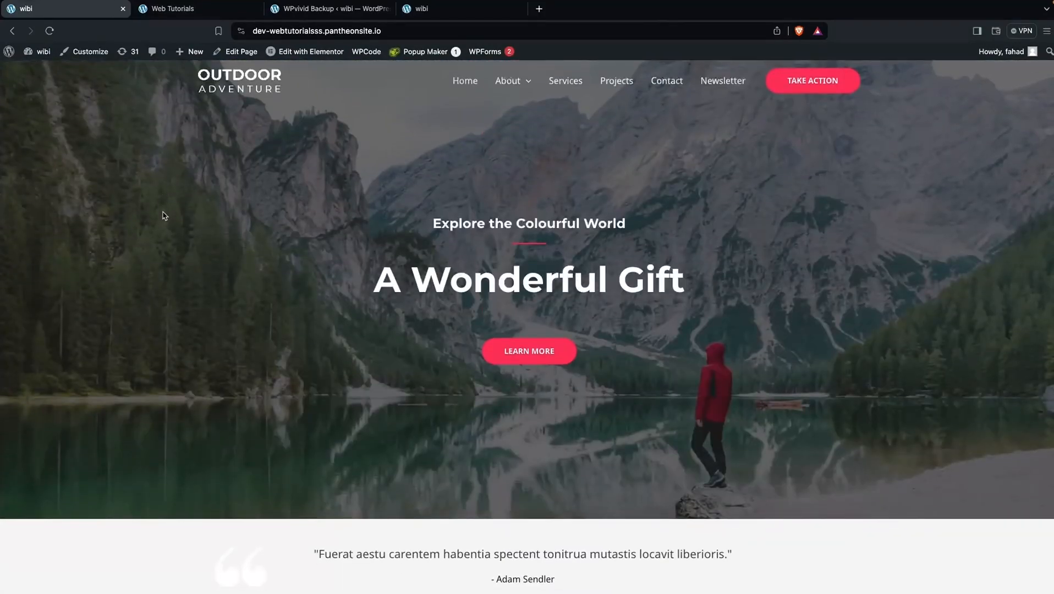